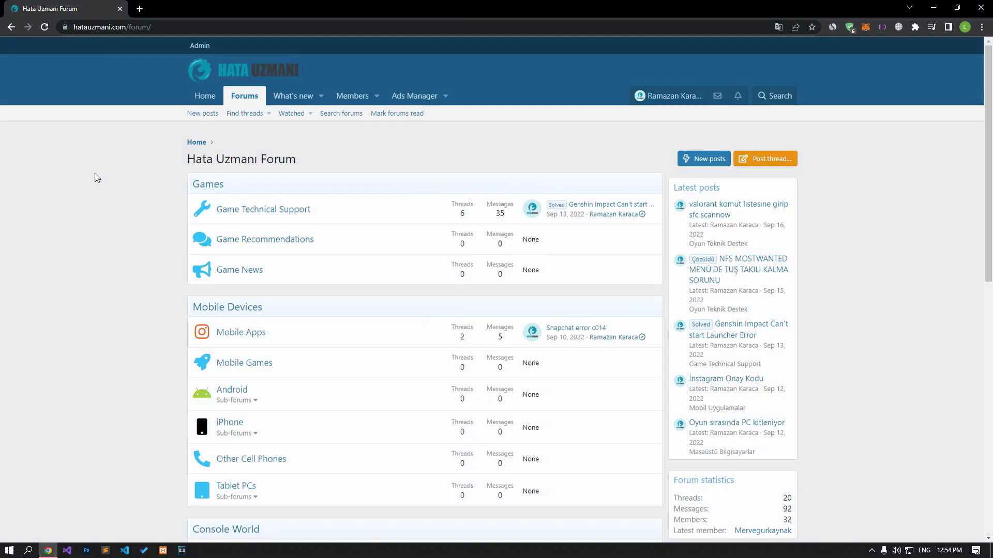
Step: Browse the Hata Uzmanı Forum index and open the 'Post thread in...' forum chooser
{"action": "scroll", "coordinate": [95, 178], "scroll_direction": "down", "scroll_amount": 2}
{"action": "scroll", "coordinate": [95, 174], "scroll_direction": "down", "scroll_amount": 8}
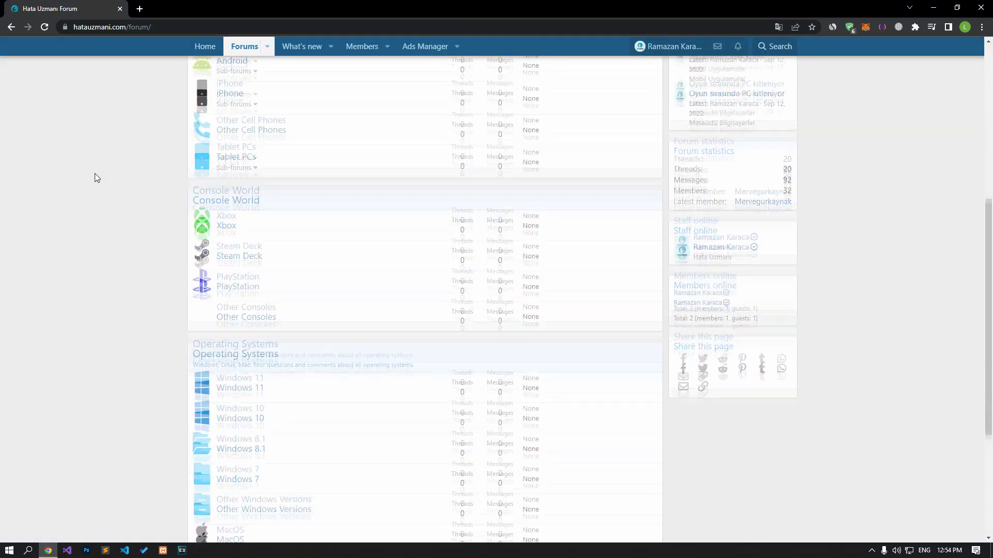
{"action": "scroll", "coordinate": [94, 175], "scroll_direction": "up", "scroll_amount": 3}
{"action": "scroll", "coordinate": [94, 173], "scroll_direction": "up", "scroll_amount": 8}
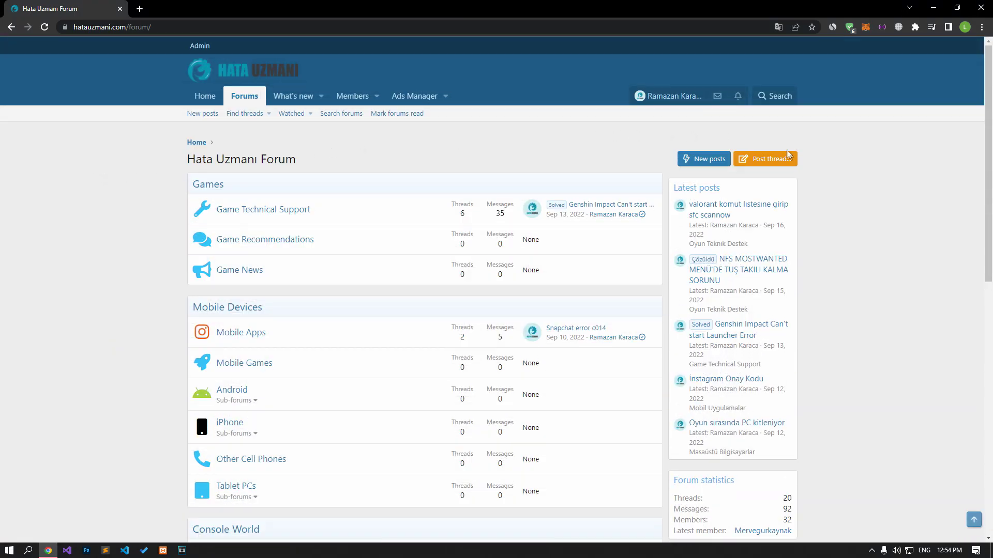
{"action": "left_click", "coordinate": [788, 160]}
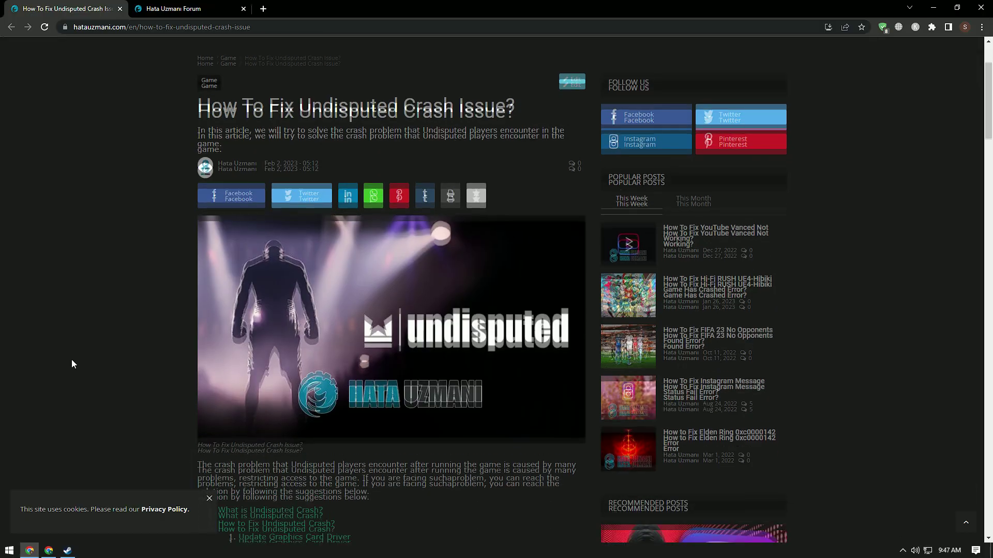
Step: Scroll to 'How to Fix Undisputed Crash?' and open the Geforce Experience link in a new tab
{"action": "scroll", "coordinate": [72, 356], "scroll_direction": "down", "scroll_amount": 10}
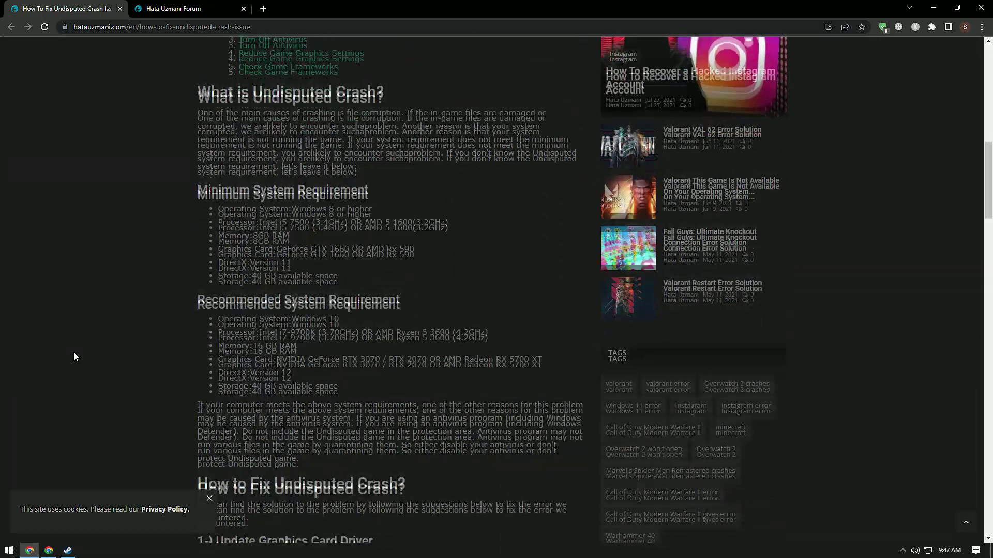
{"action": "scroll", "coordinate": [73, 349], "scroll_direction": "down", "scroll_amount": 1}
{"action": "scroll", "coordinate": [71, 346], "scroll_direction": "up", "scroll_amount": 1}
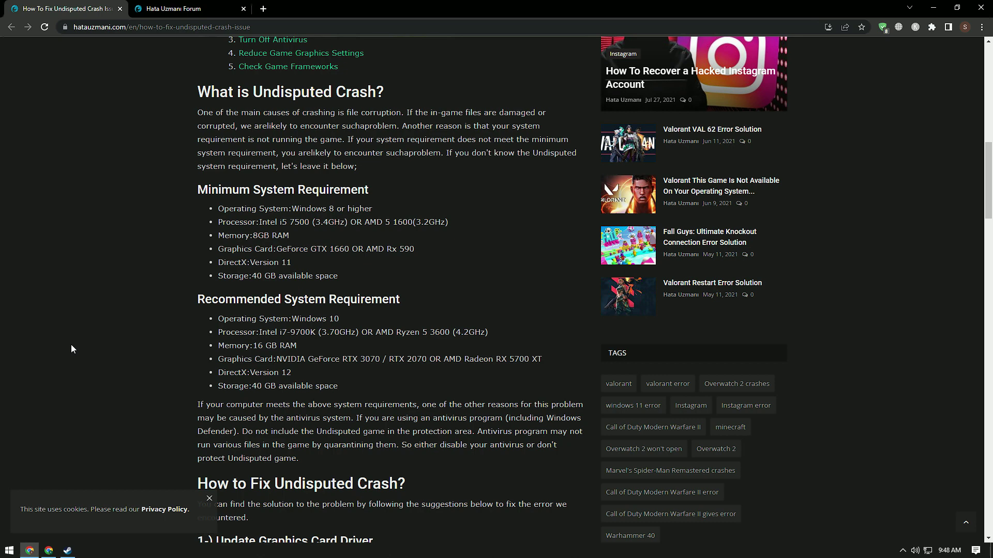
{"action": "scroll", "coordinate": [82, 282], "scroll_direction": "down", "scroll_amount": 8}
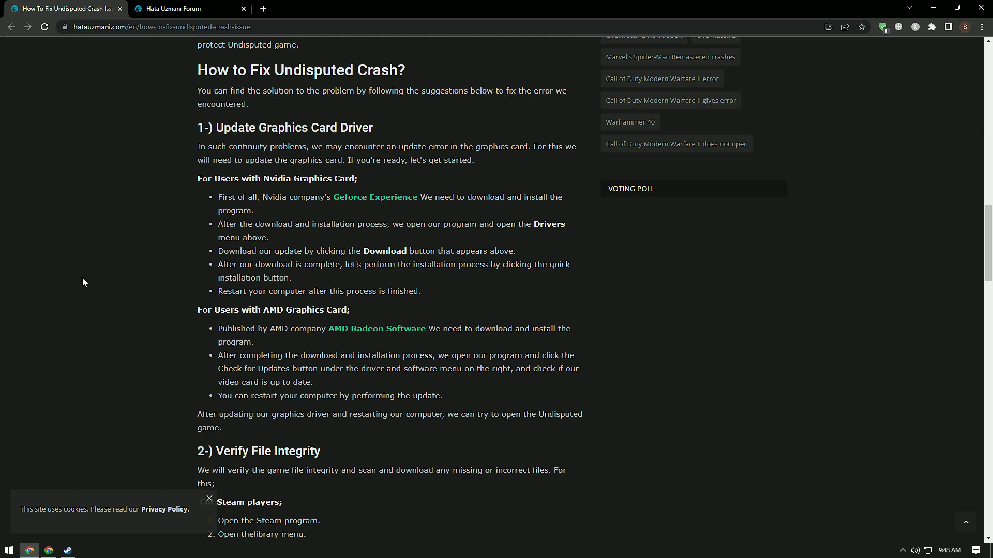
{"action": "middle_click", "coordinate": [369, 199]}
Step: Open the AMD Radeon Software link too, then continue both link-shortener pages to NVIDIA and AMD
{"action": "middle_click", "coordinate": [412, 329]}
{"action": "left_click", "coordinate": [326, 10]}
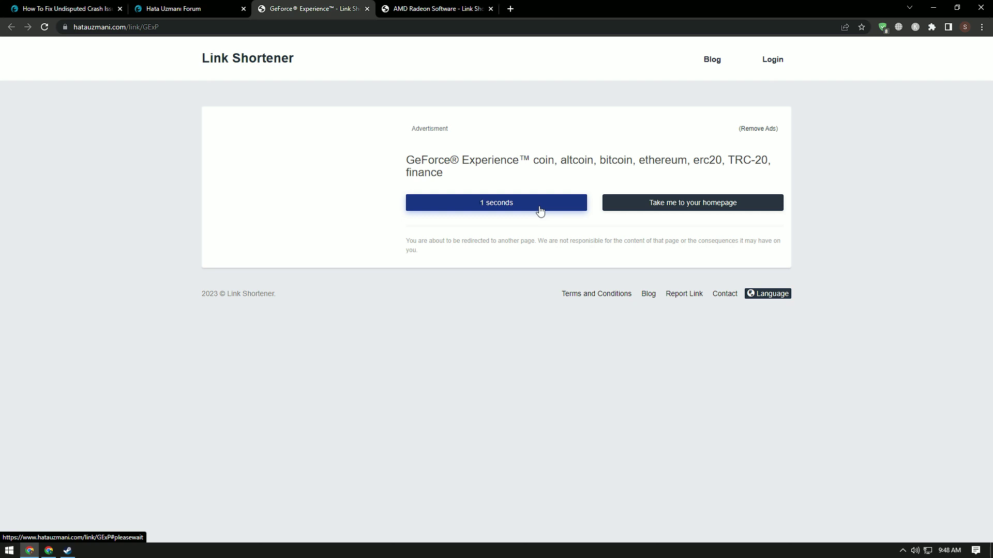
{"action": "left_click", "coordinate": [538, 212]}
{"action": "left_click", "coordinate": [437, 9]}
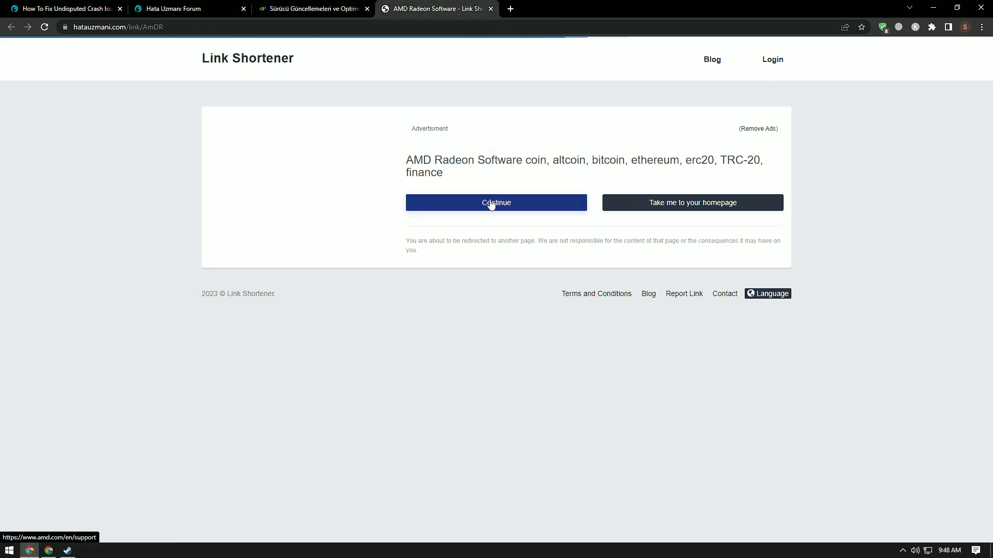
{"action": "left_click", "coordinate": [491, 205]}
Step: View the NVIDIA GeForce Experience and AMD Drivers pages, then return to the article and close NVIDIA
{"action": "left_click", "coordinate": [311, 8]}
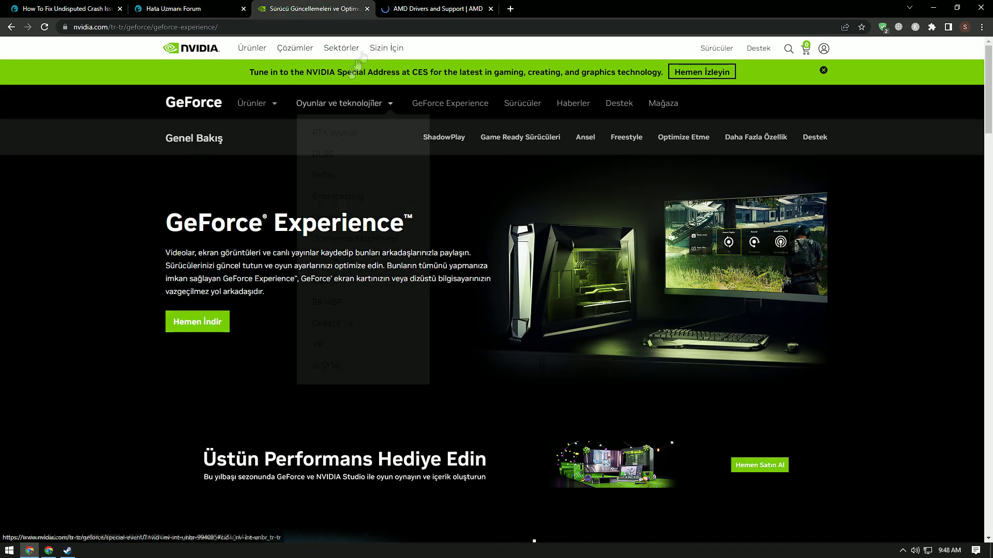
{"action": "left_click", "coordinate": [437, 8]}
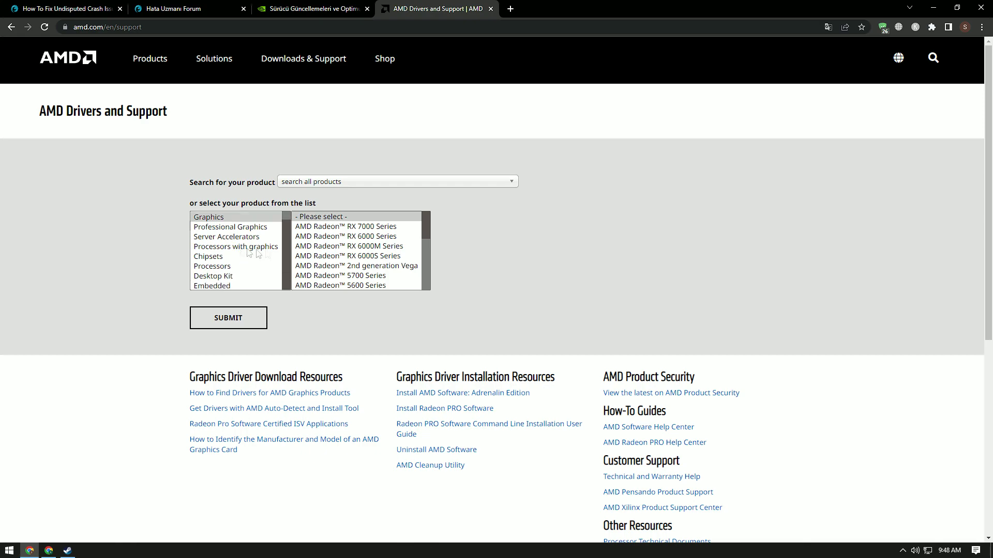
{"action": "scroll", "coordinate": [346, 228], "scroll_direction": "down", "scroll_amount": 5}
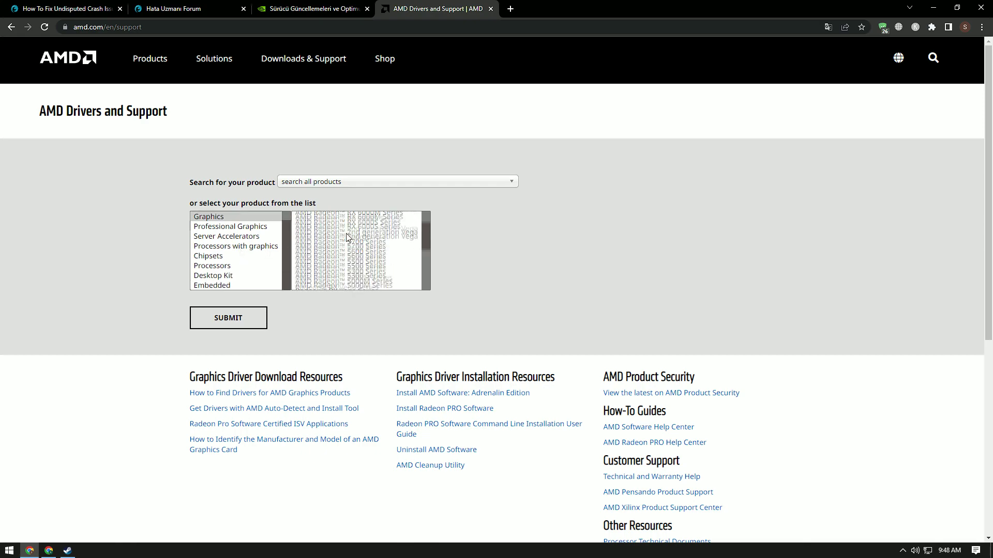
{"action": "left_click", "coordinate": [68, 8]}
{"action": "middle_click", "coordinate": [315, 8]}
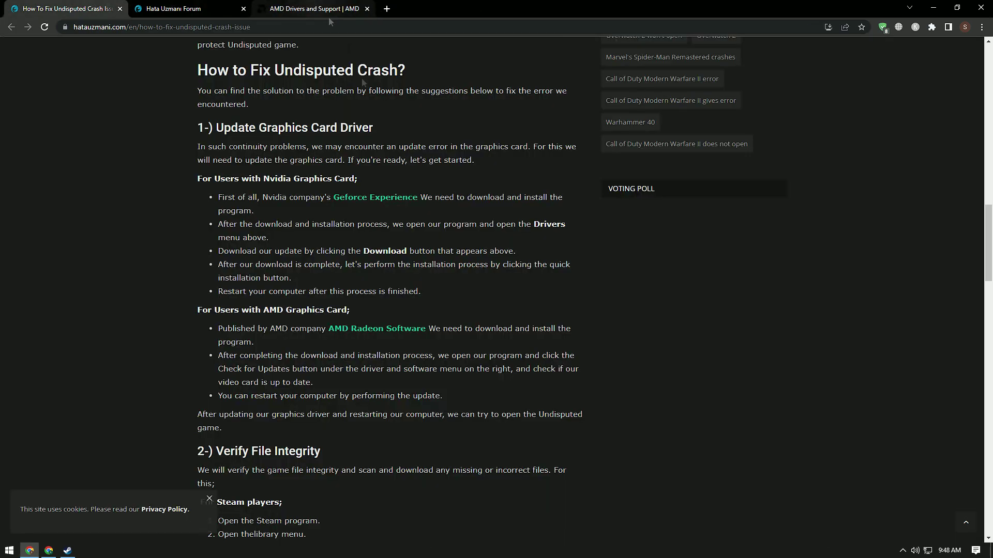
Step: Close the AMD Drivers tab, scroll to the Verify File Integrity section, and bring up Steam
{"action": "middle_click", "coordinate": [329, 19]}
{"action": "scroll", "coordinate": [125, 273], "scroll_direction": "down", "scroll_amount": 7}
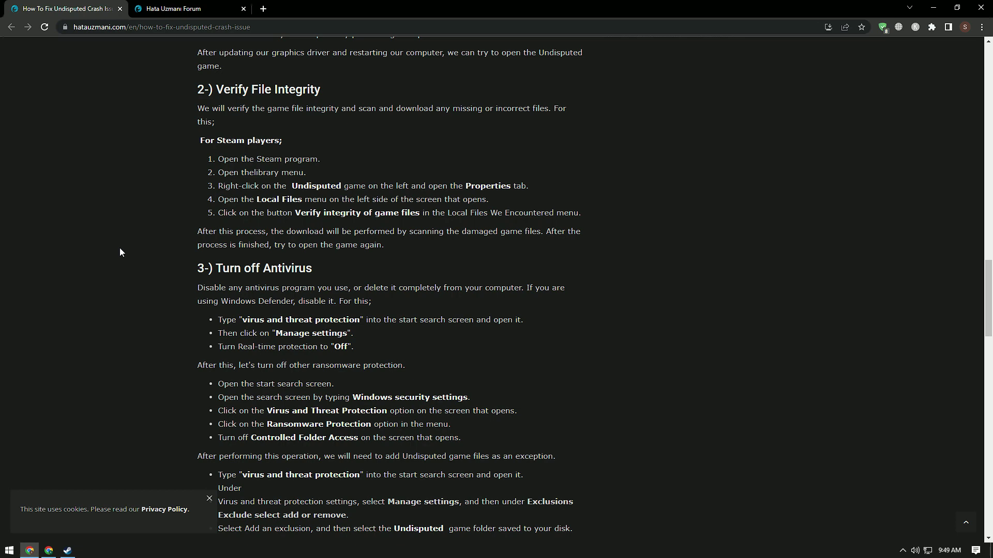
{"action": "left_click", "coordinate": [67, 550]}
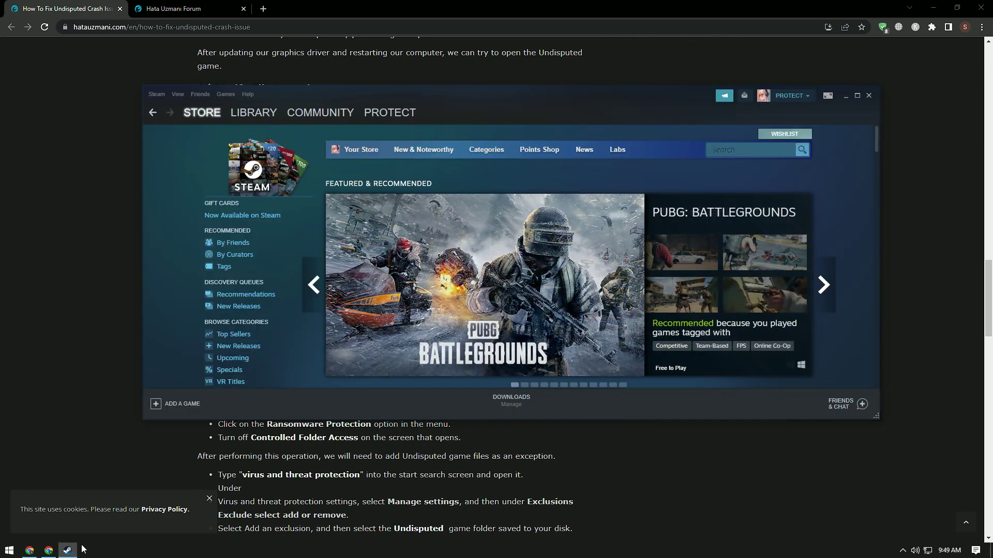
Step: View Business Tour's Local Files properties in the Steam library, then close them and minimize Steam
{"action": "left_click", "coordinate": [262, 111]}
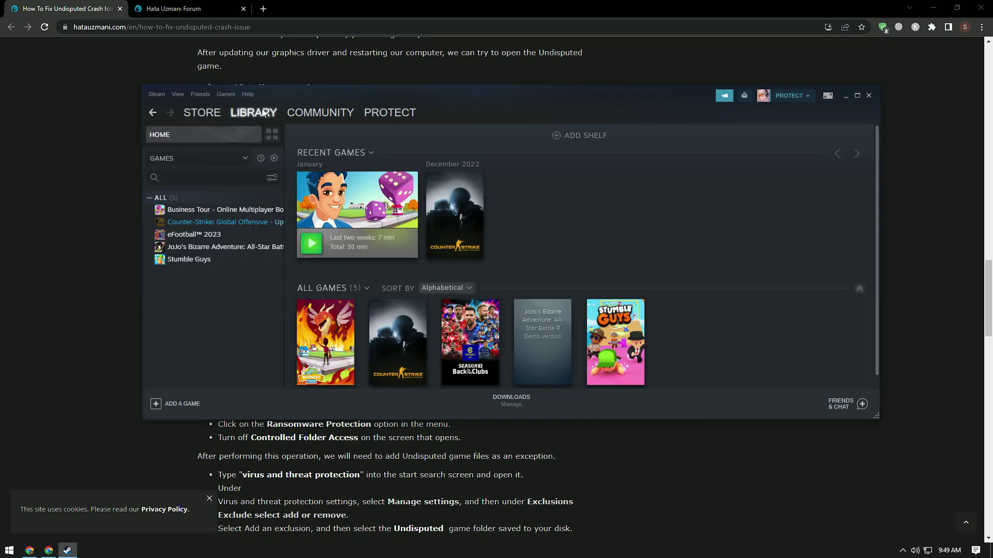
{"action": "left_click", "coordinate": [253, 211]}
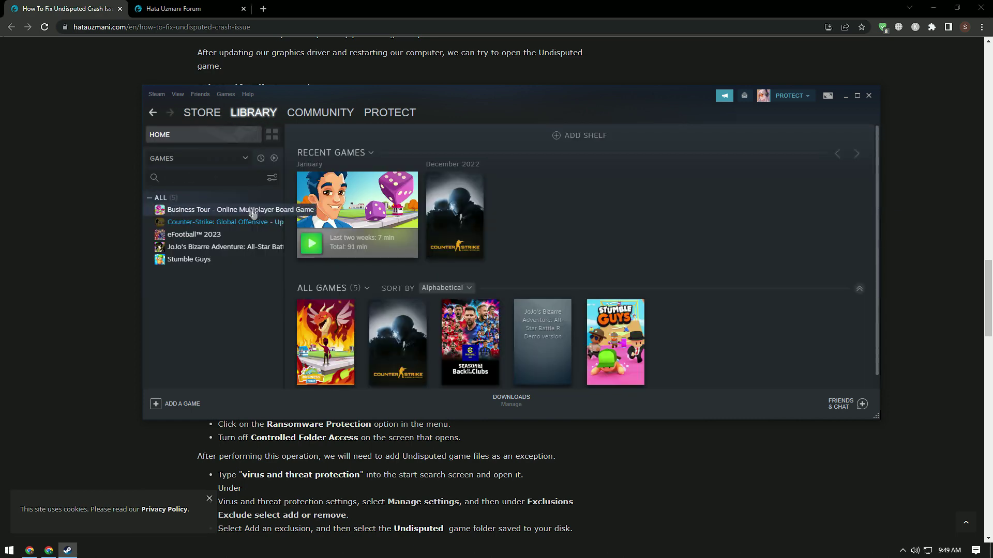
{"action": "right_click", "coordinate": [252, 210]}
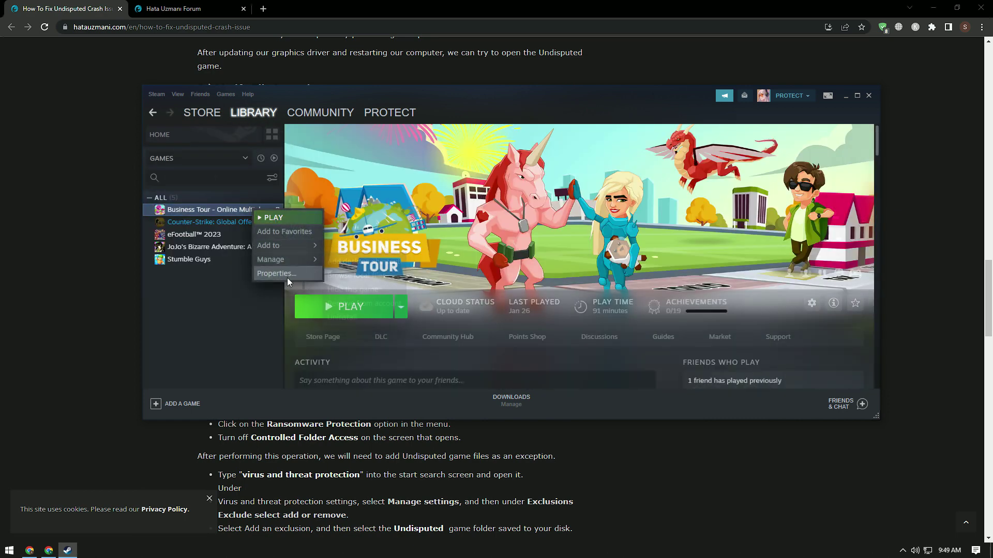
{"action": "left_click", "coordinate": [287, 274]}
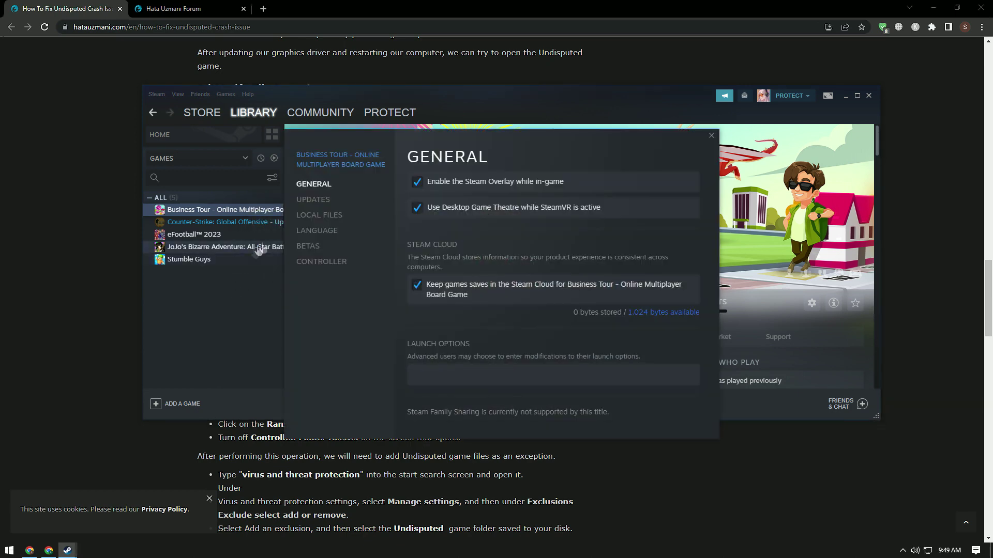
{"action": "left_click", "coordinate": [335, 214]}
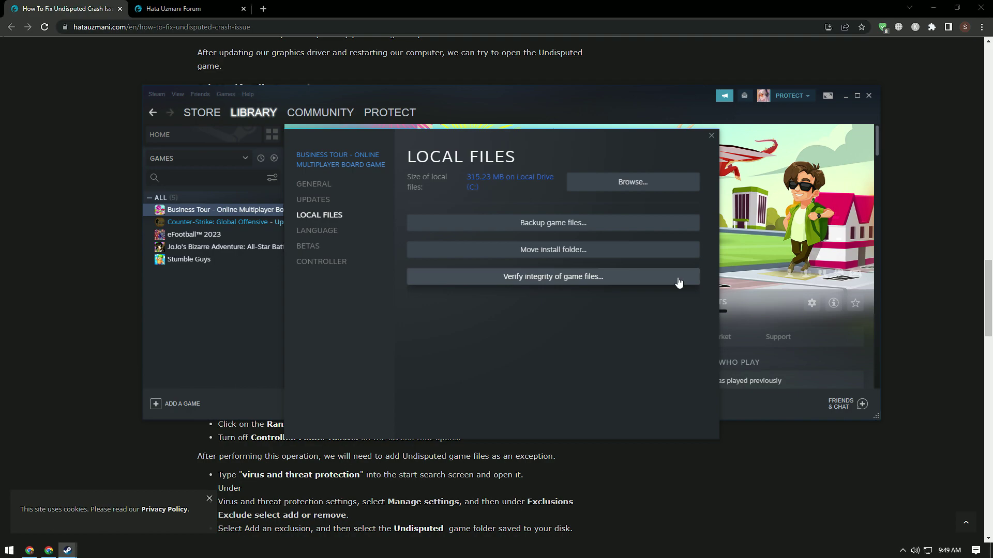
{"action": "left_click", "coordinate": [711, 135]}
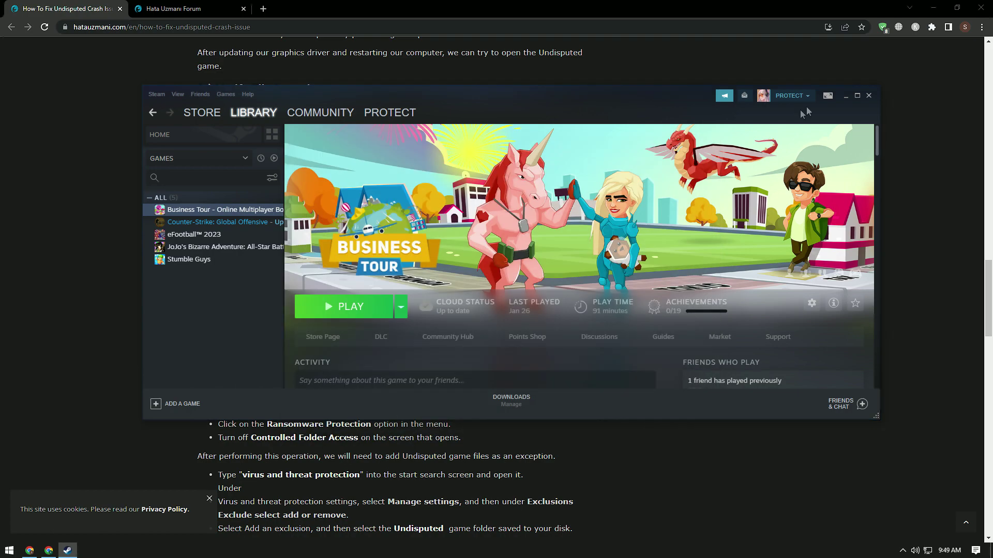
{"action": "left_click", "coordinate": [846, 96]}
{"action": "scroll", "coordinate": [157, 222], "scroll_direction": "down", "scroll_amount": 2}
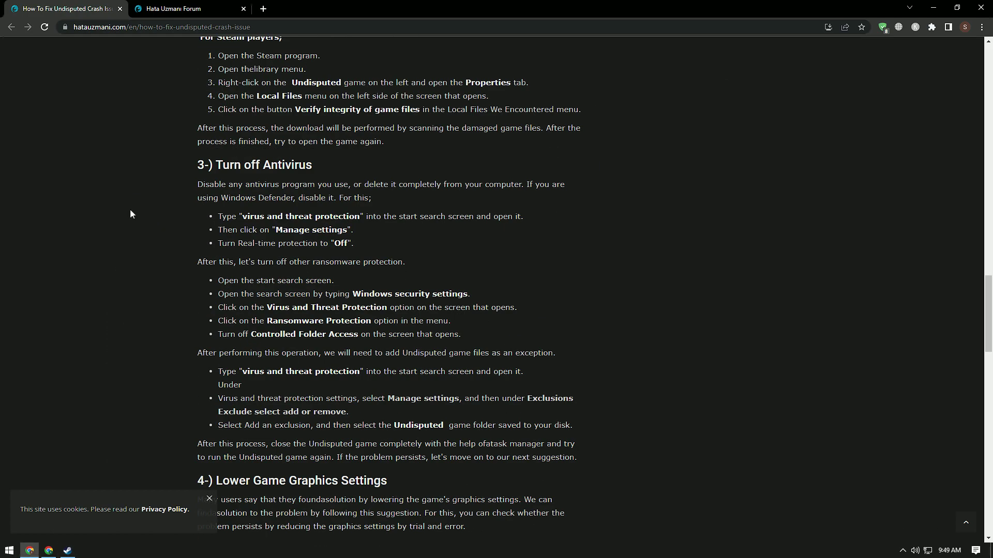
Step: Scroll the article down to the '5-) Check Game Frameworks' section
{"action": "scroll", "coordinate": [129, 212], "scroll_direction": "down", "scroll_amount": 2}
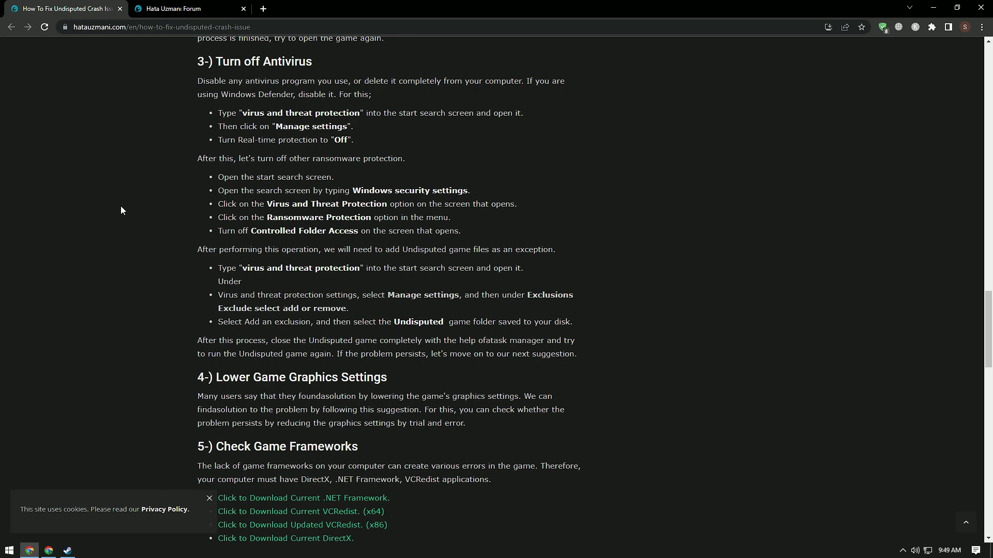
Step: Search 'vir' to open Virus & threat protection and its Manage settings page
{"action": "key", "text": "super"}
{"action": "type", "text": "vir"}
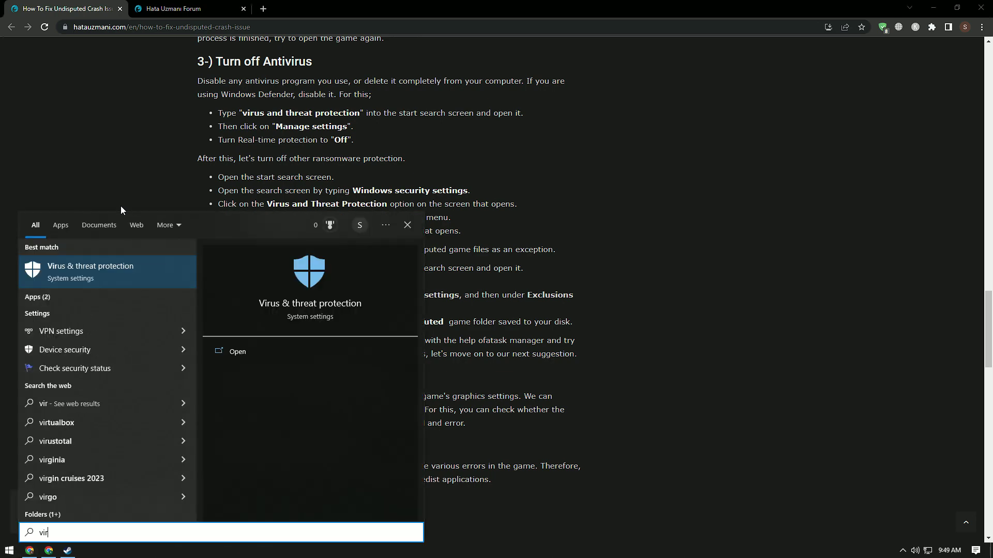
{"action": "left_click", "coordinate": [114, 265]}
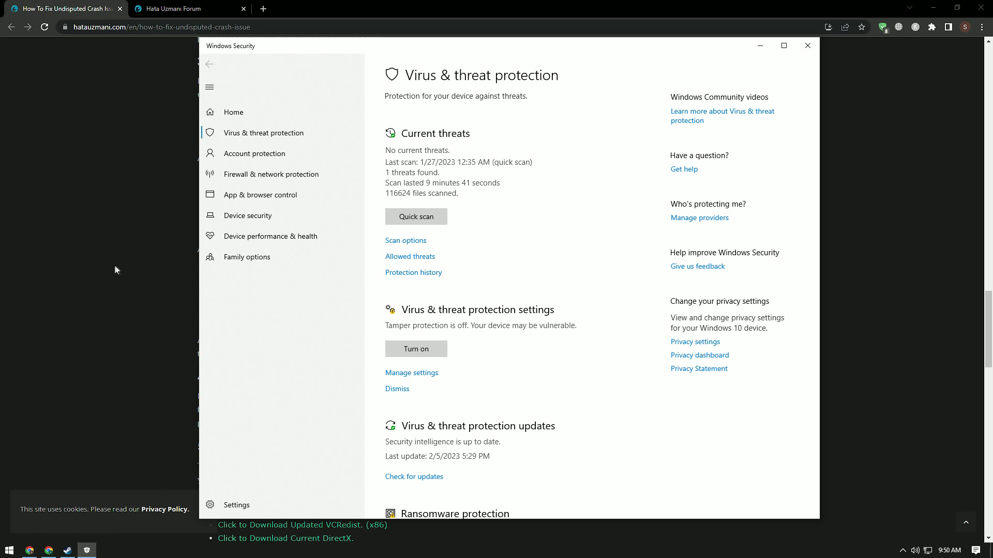
{"action": "left_click", "coordinate": [426, 373]}
Step: After a brief look at controlled folder access, open Add or remove exclusions
{"action": "scroll", "coordinate": [440, 289], "scroll_direction": "down", "scroll_amount": 5}
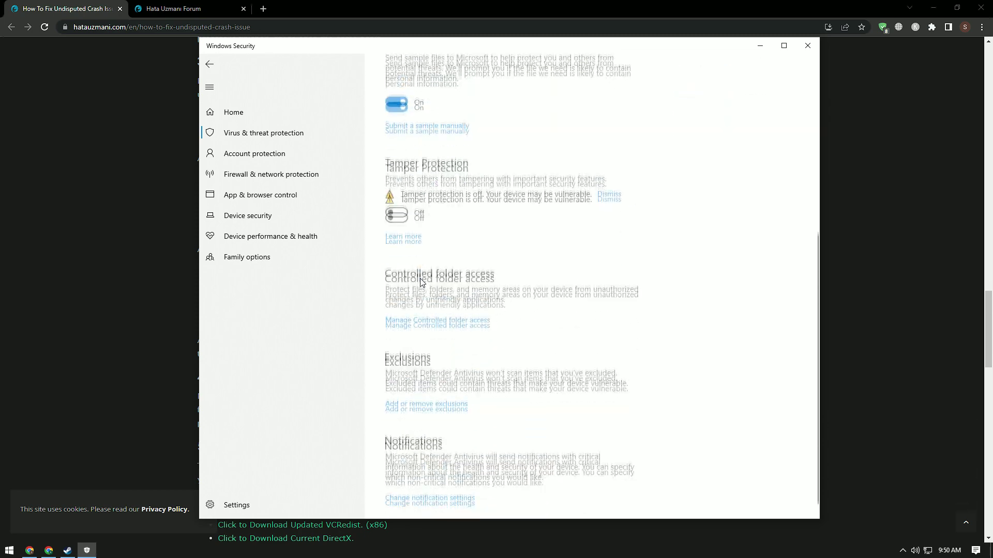
{"action": "left_click", "coordinate": [462, 310]}
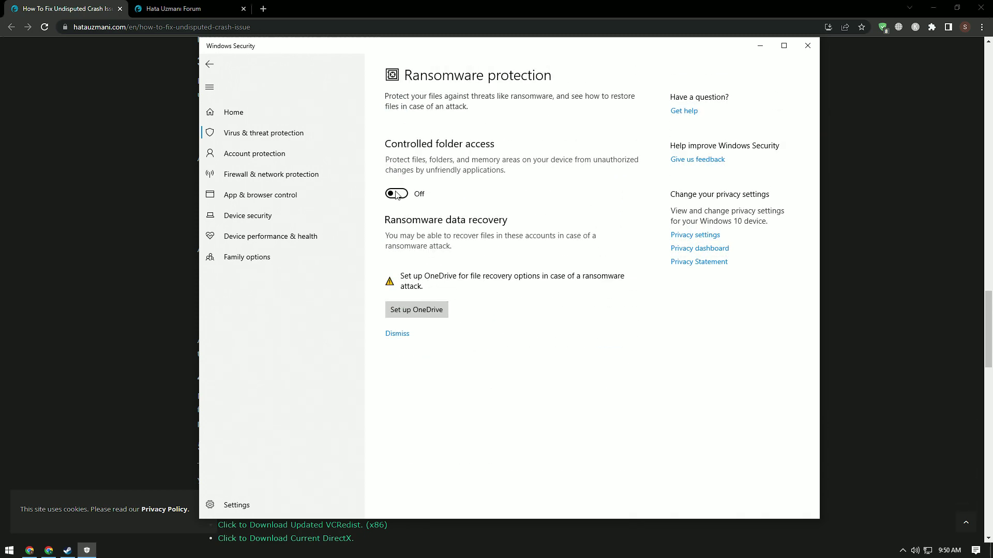
{"action": "left_click", "coordinate": [209, 65]}
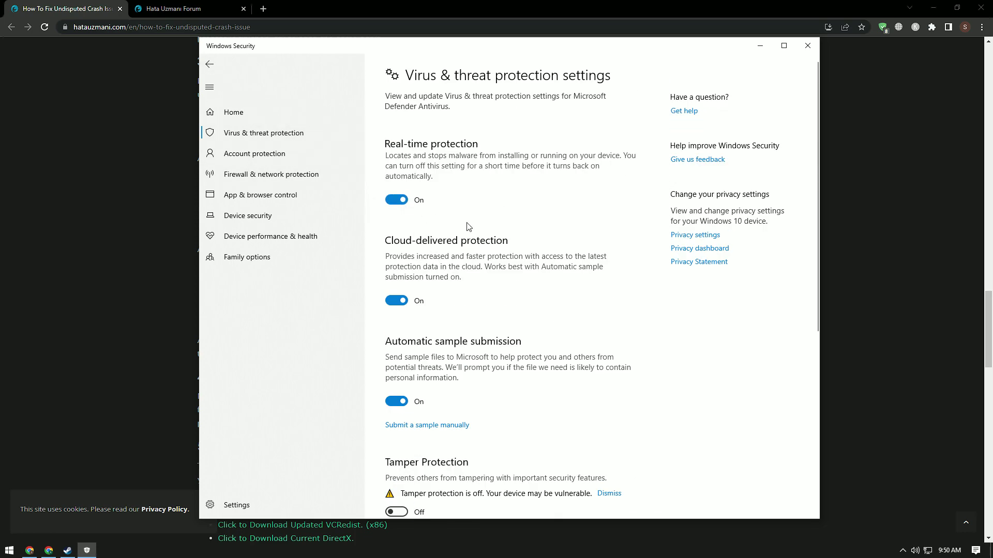
{"action": "scroll", "coordinate": [466, 225], "scroll_direction": "down", "scroll_amount": 5}
{"action": "left_click", "coordinate": [435, 393]}
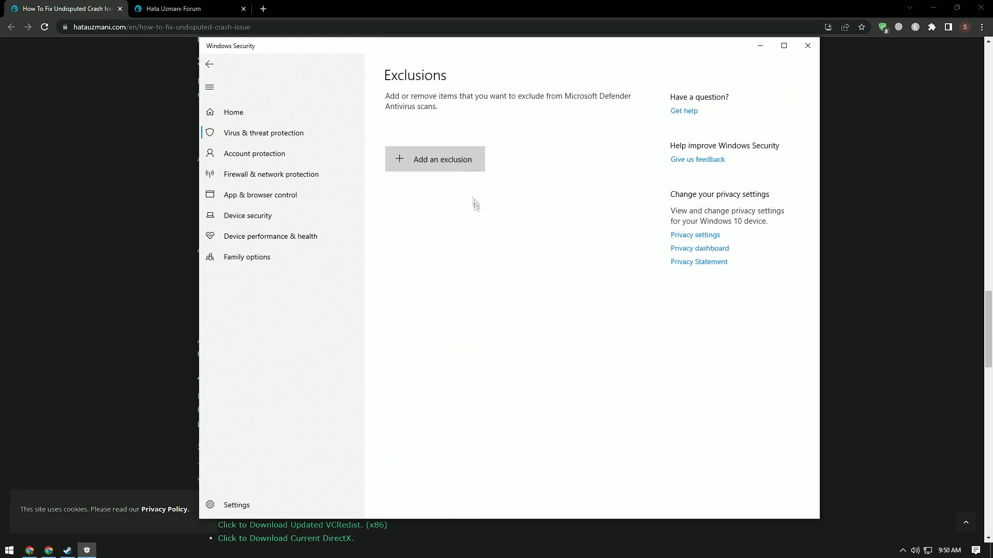
Step: Start a Folder exclusion and copy Business Tour's install path from Steam's Browse local files
{"action": "left_click", "coordinate": [419, 159]}
{"action": "left_click", "coordinate": [434, 202]}
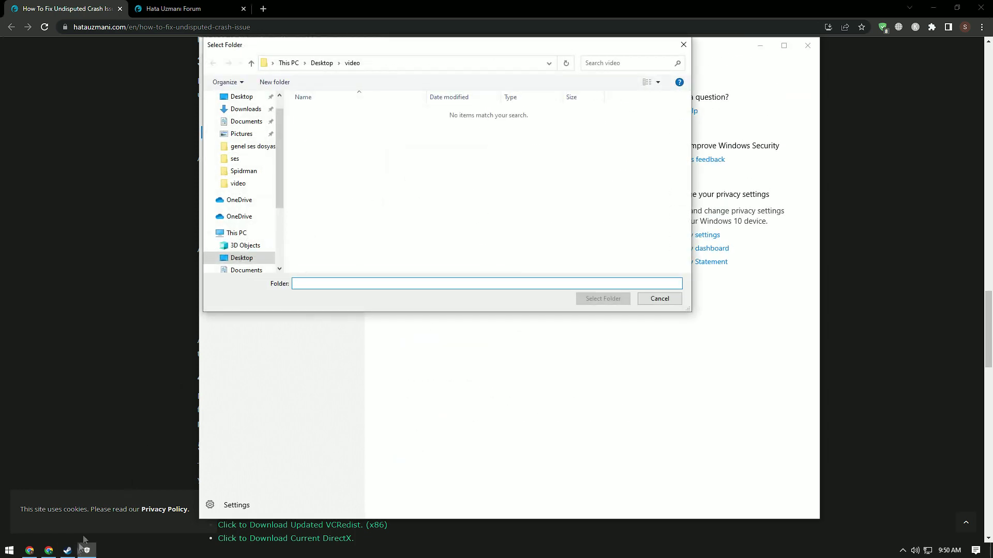
{"action": "left_click", "coordinate": [67, 550]}
{"action": "right_click", "coordinate": [225, 209]}
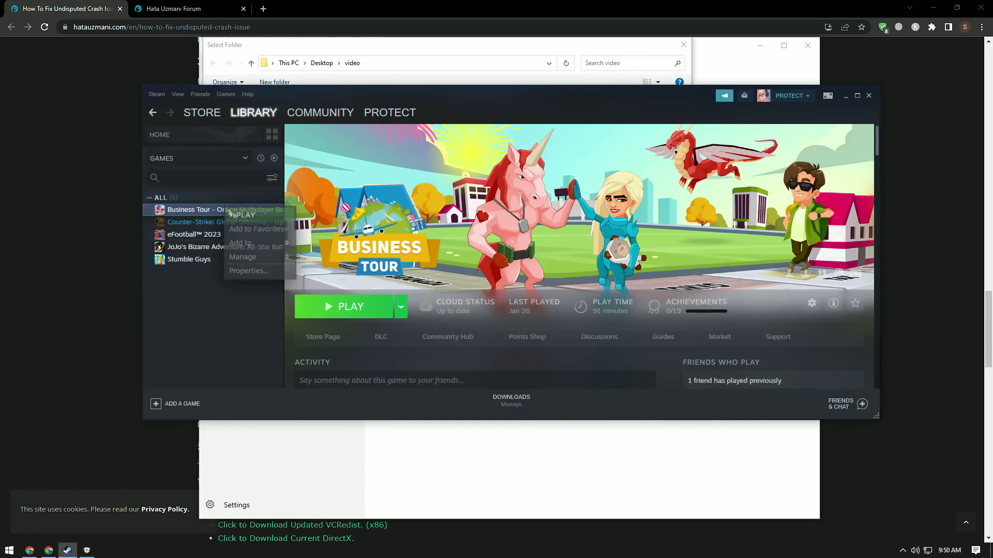
{"action": "left_click", "coordinate": [257, 273]}
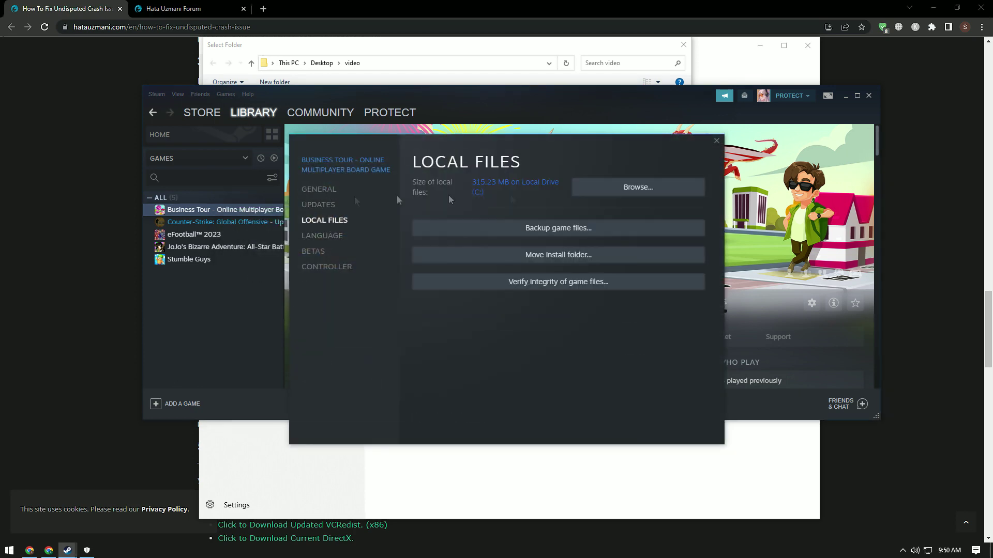
{"action": "left_click", "coordinate": [686, 190]}
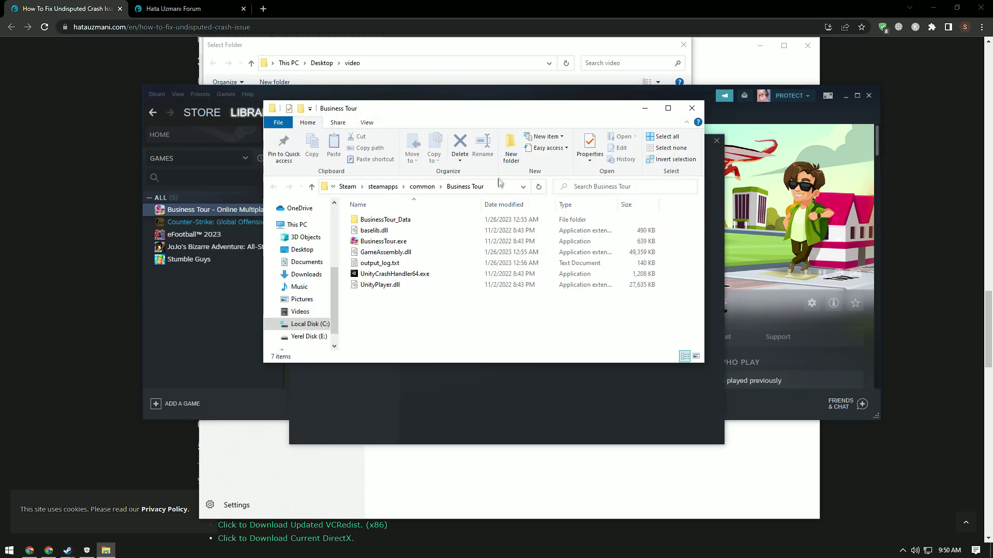
{"action": "left_click", "coordinate": [500, 185]}
{"action": "key", "text": "ctrl+c"}
Step: Paste the steamapps\common Business Tour path, select that folder as the exclusion, and close Windows Security
{"action": "left_click", "coordinate": [409, 63]}
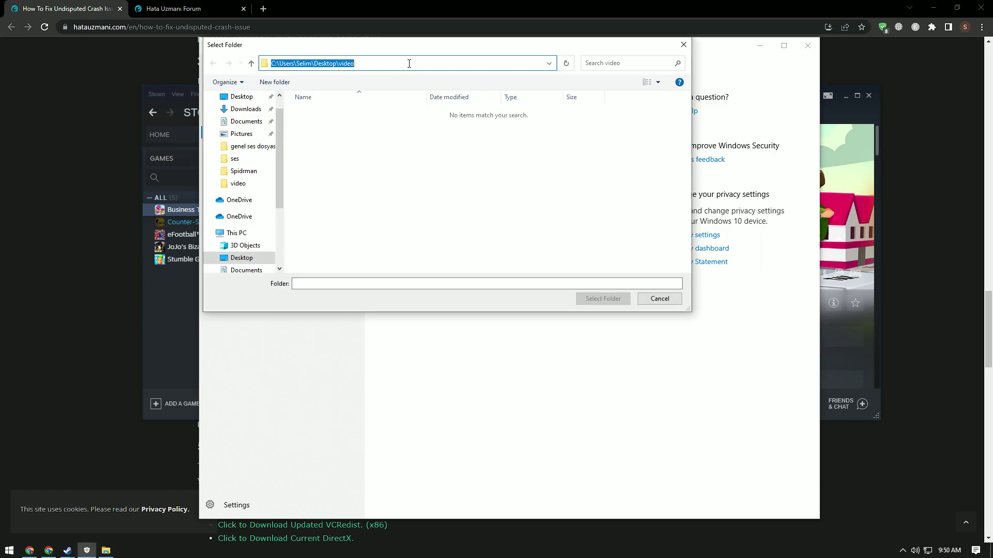
{"action": "key", "text": "ctrl+v"}
{"action": "key", "text": "Return"}
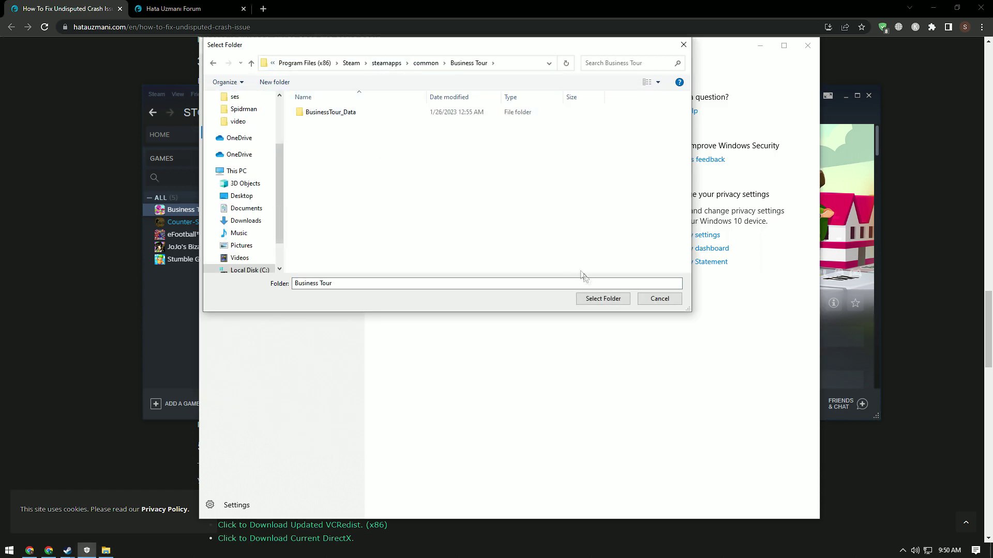
{"action": "left_click", "coordinate": [605, 299]}
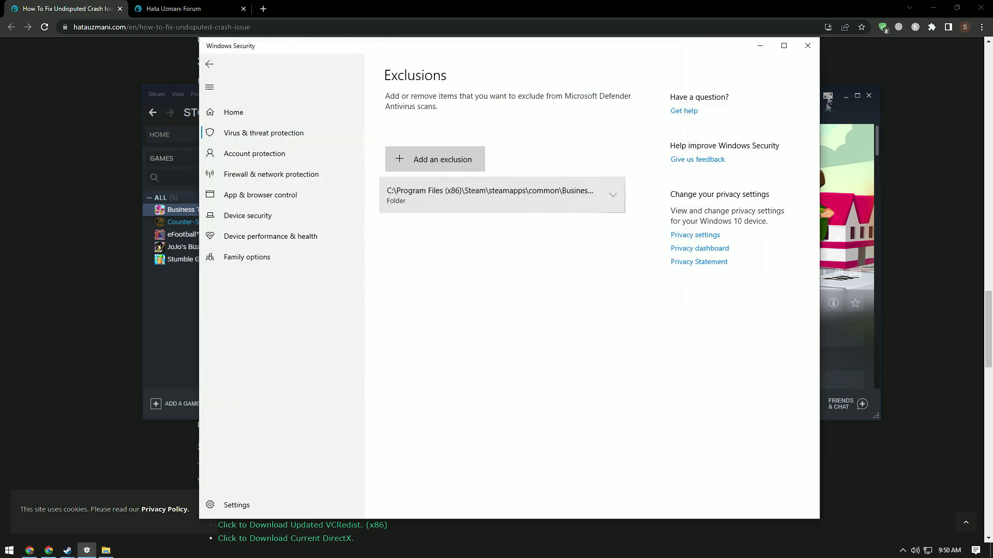
{"action": "left_click", "coordinate": [807, 46]}
Step: Close the game folder and Steam, review the frameworks download links, then switch to the Hata Uzmanı Forum tab
{"action": "left_click", "coordinate": [703, 106]}
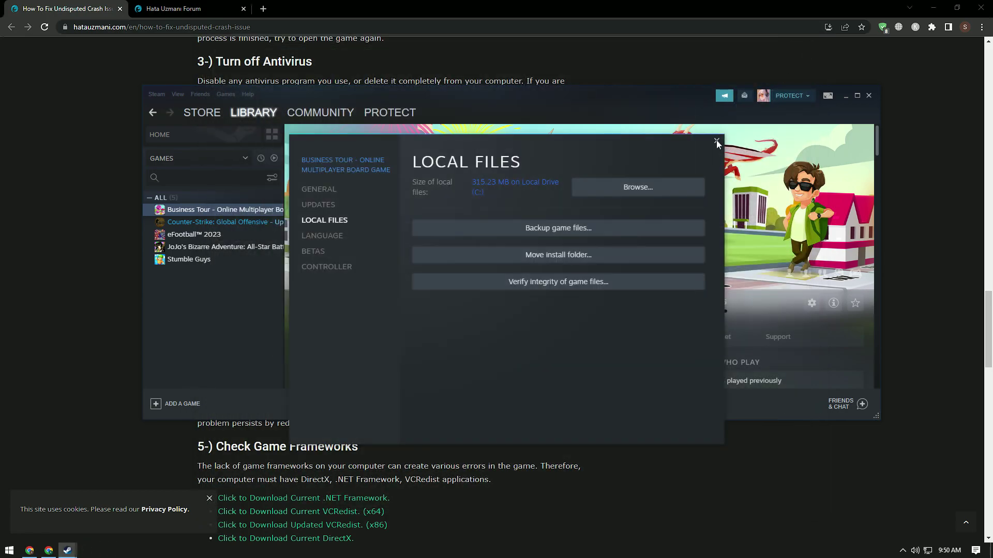
{"action": "left_click", "coordinate": [717, 144]}
{"action": "left_click", "coordinate": [869, 95]}
{"action": "scroll", "coordinate": [167, 215], "scroll_direction": "down", "scroll_amount": 4}
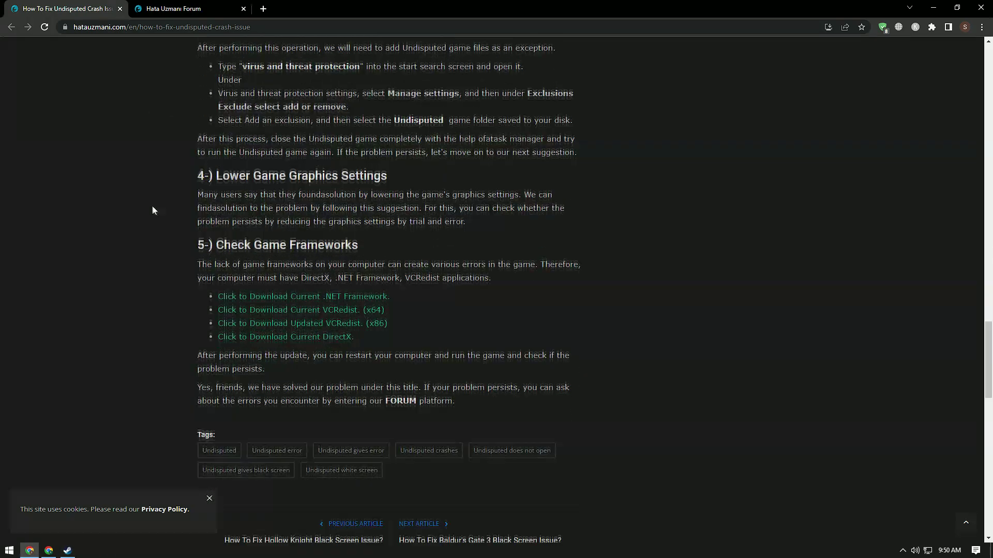
{"action": "scroll", "coordinate": [140, 201], "scroll_direction": "down", "scroll_amount": 1}
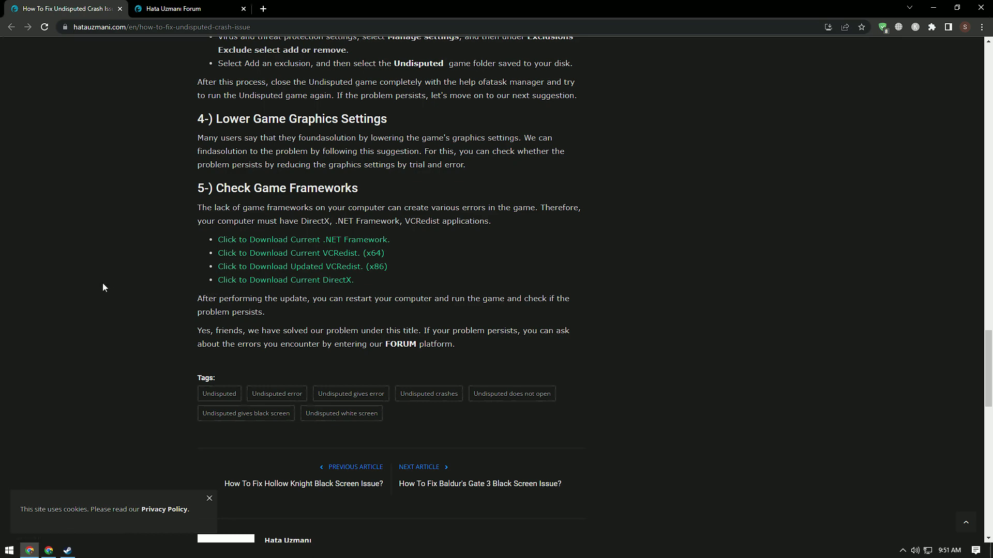
{"action": "left_click", "coordinate": [155, 9]}
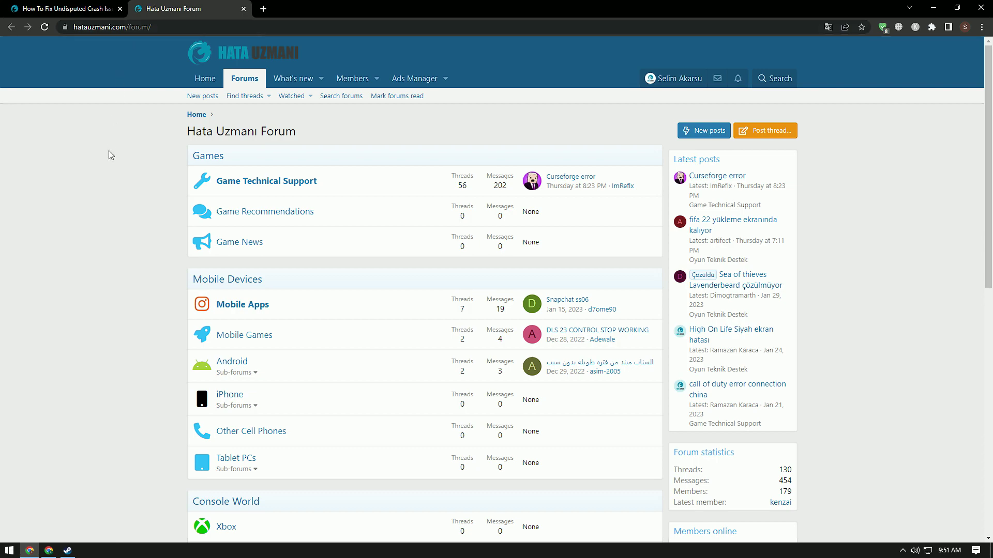
Step: Open 'Post thread in...' and browse its Games, Mobile Devices, Console World, Operating Systems and Hardware forums
{"action": "scroll", "coordinate": [109, 151], "scroll_direction": "down", "scroll_amount": 4}
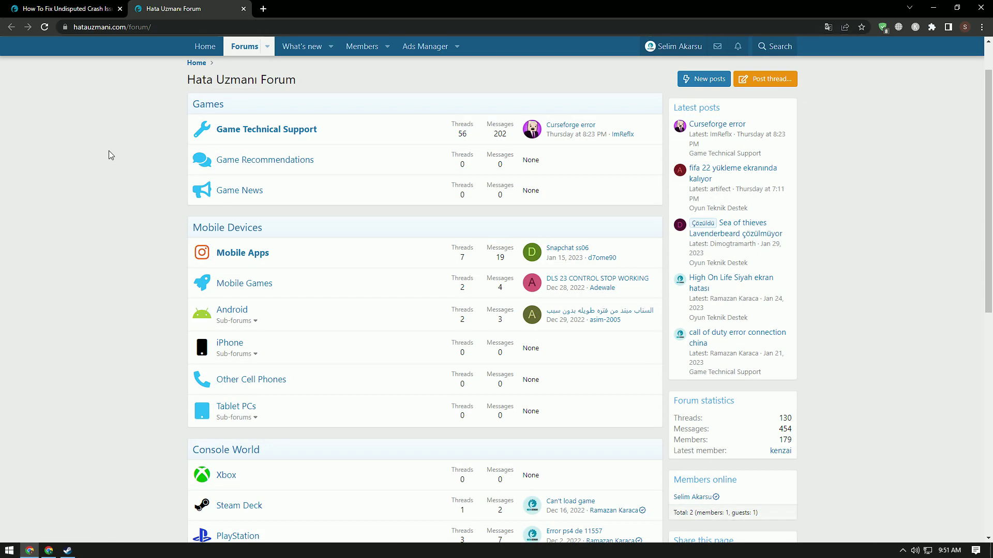
{"action": "scroll", "coordinate": [109, 151], "scroll_direction": "down", "scroll_amount": 6}
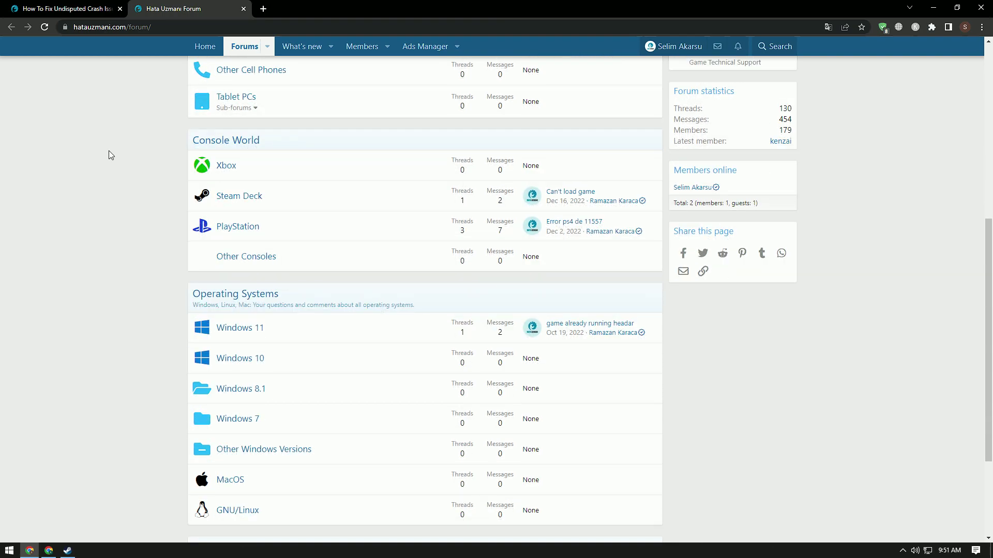
{"action": "scroll", "coordinate": [108, 150], "scroll_direction": "up", "scroll_amount": 4}
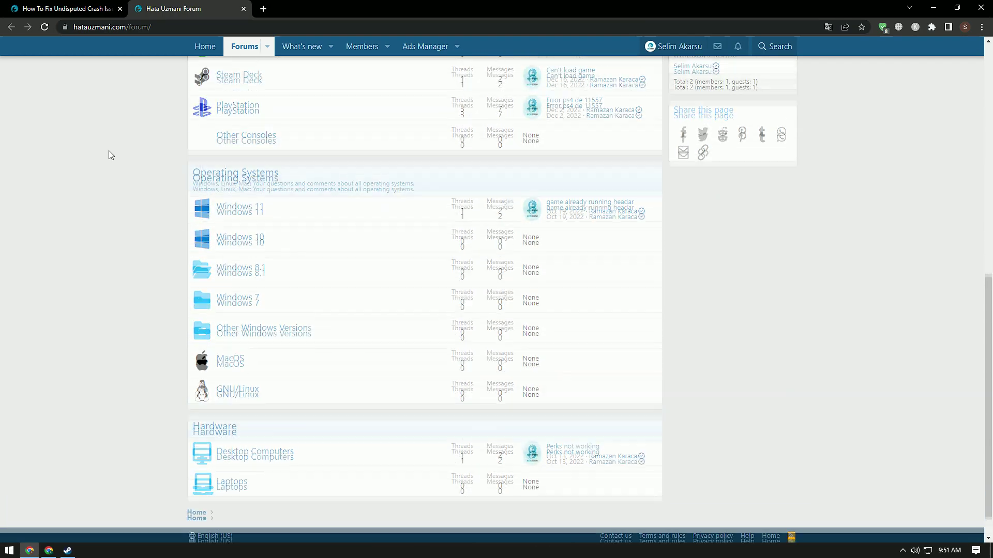
{"action": "scroll", "coordinate": [109, 150], "scroll_direction": "up", "scroll_amount": 6}
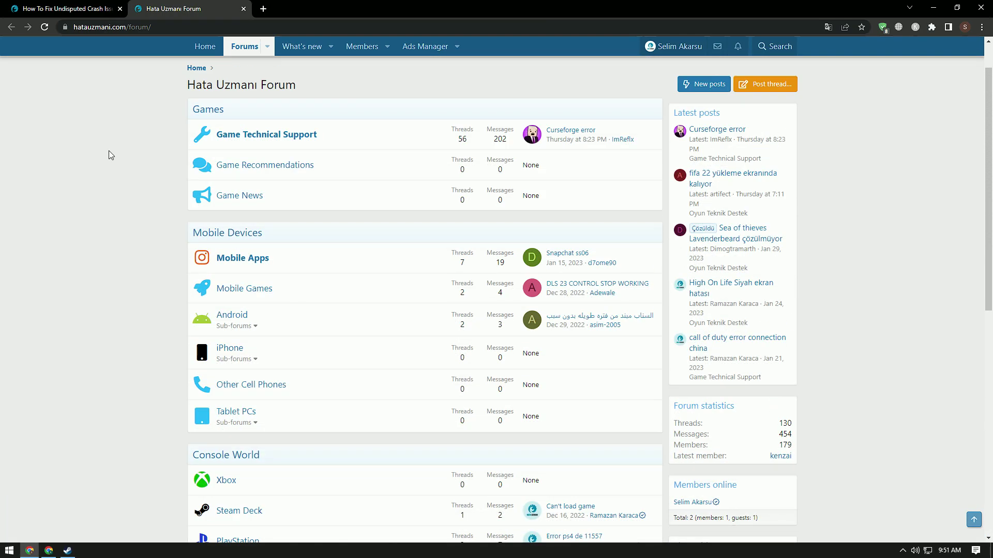
{"action": "left_click", "coordinate": [749, 132]}
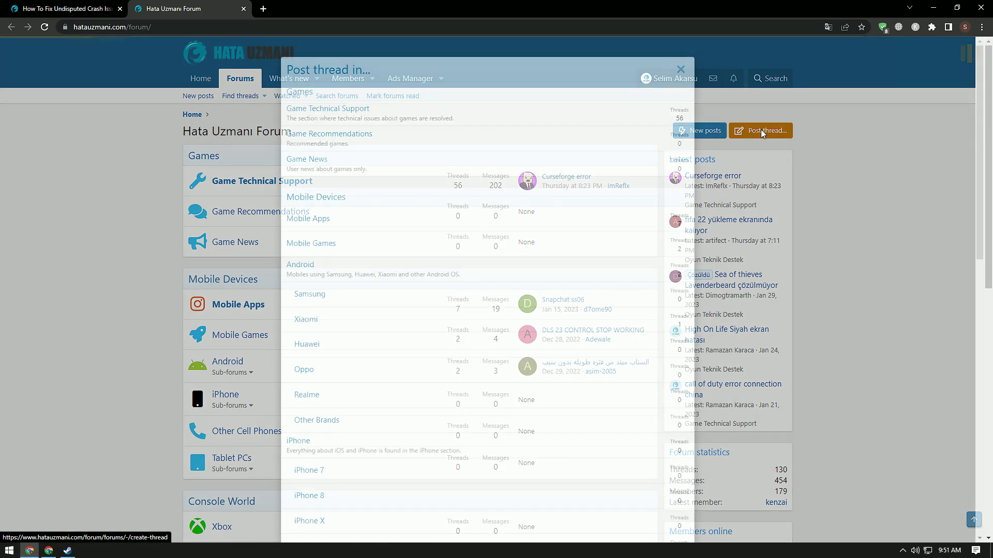
{"action": "scroll", "coordinate": [683, 145], "scroll_direction": "down", "scroll_amount": 4}
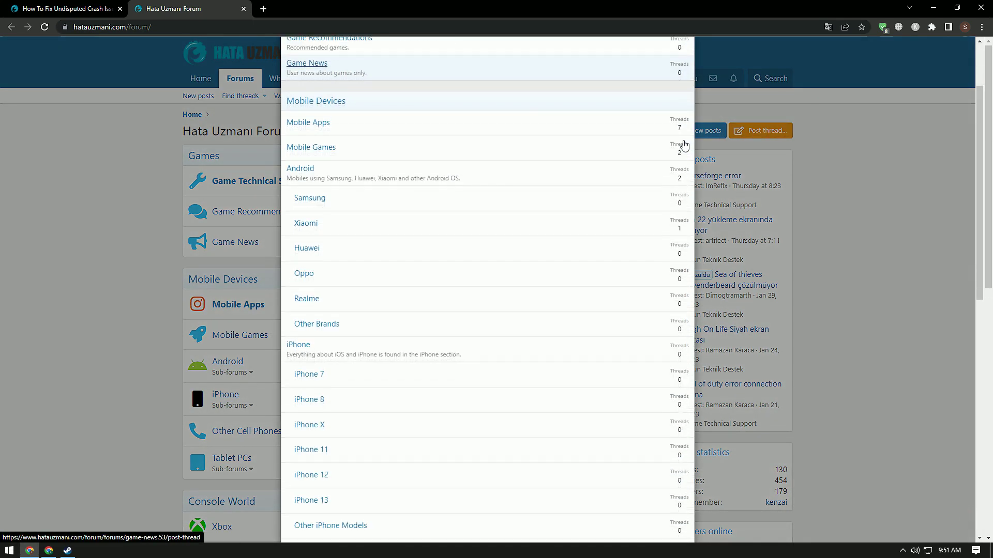
{"action": "scroll", "coordinate": [683, 145], "scroll_direction": "down", "scroll_amount": 7}
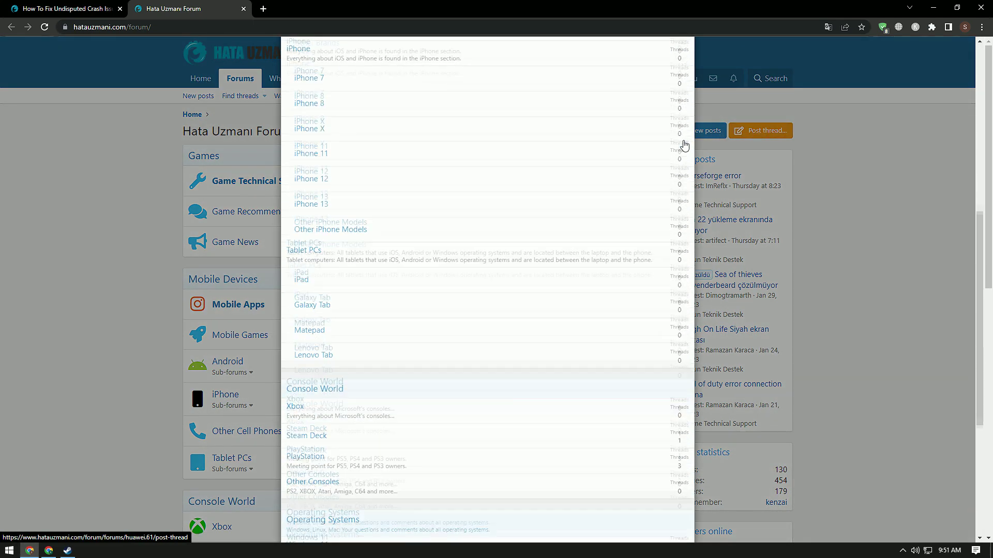
{"action": "scroll", "coordinate": [684, 146], "scroll_direction": "down", "scroll_amount": 2}
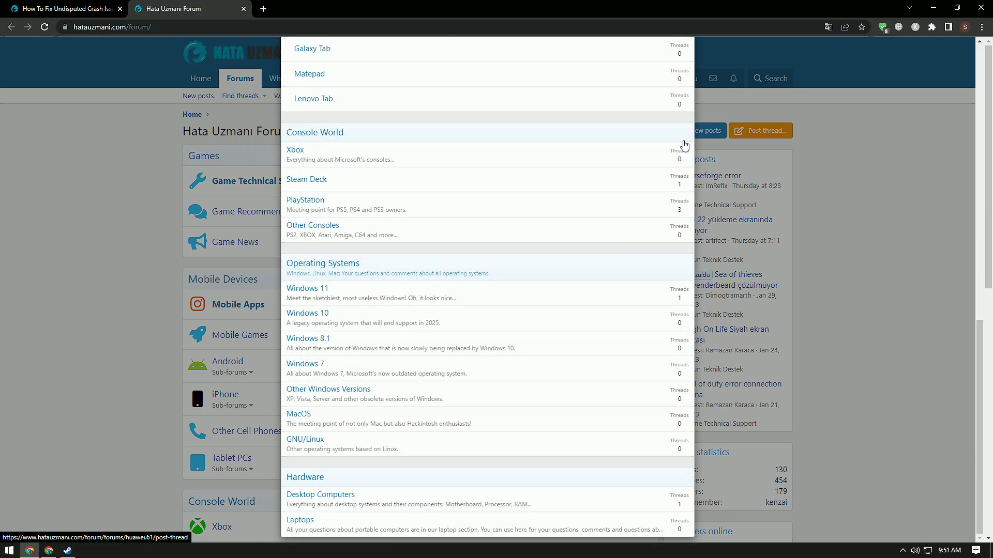
{"action": "scroll", "coordinate": [683, 146], "scroll_direction": "up", "scroll_amount": 7}
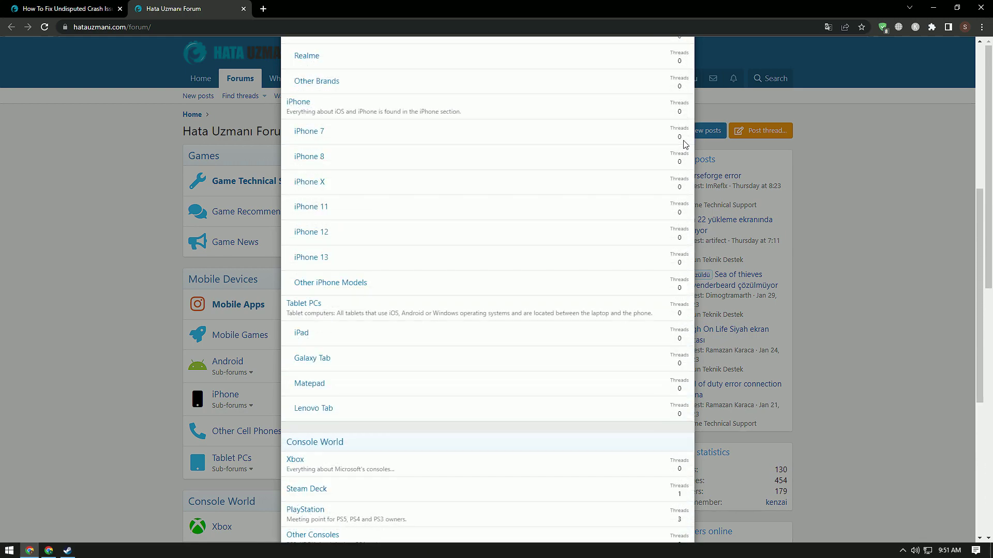
{"action": "scroll", "coordinate": [684, 144], "scroll_direction": "up", "scroll_amount": 6}
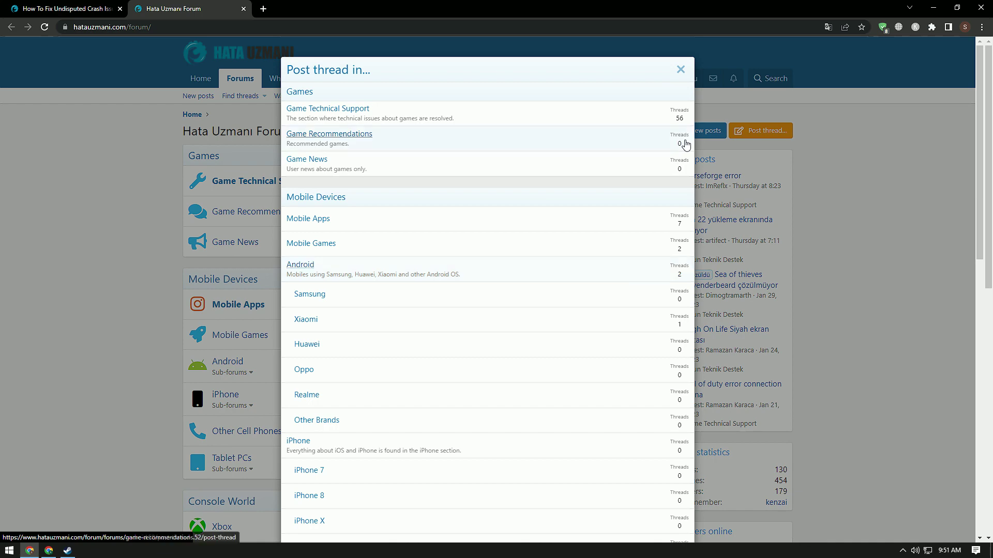